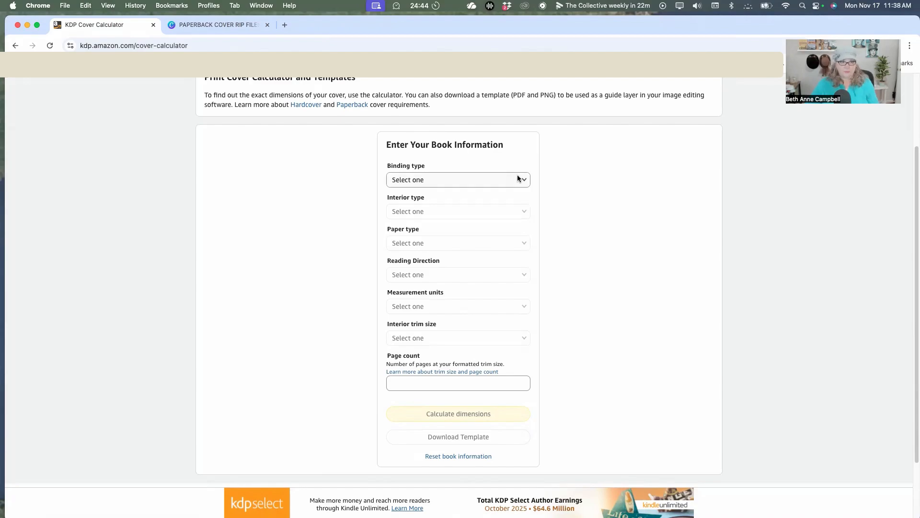
Set the book's binding type to Paperback, interior type to Black & white, and paper type to Cream paper.
click(523, 180)
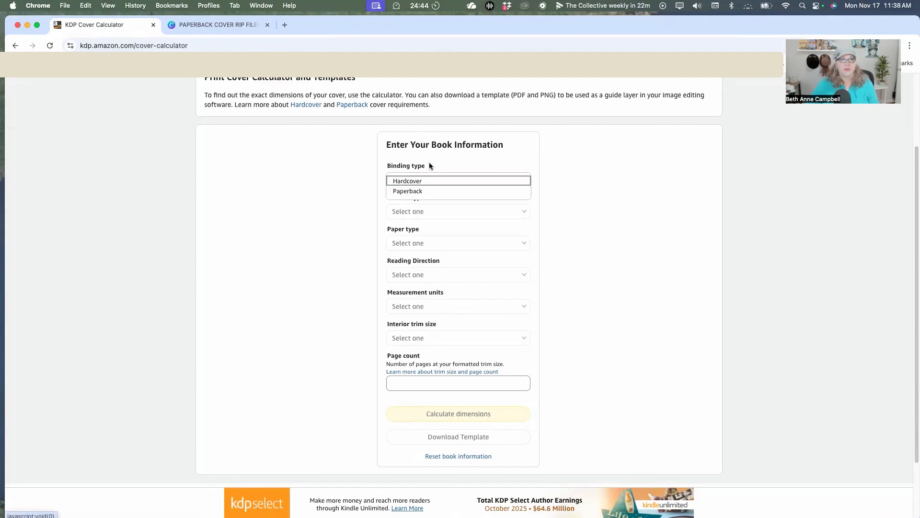
click(418, 191)
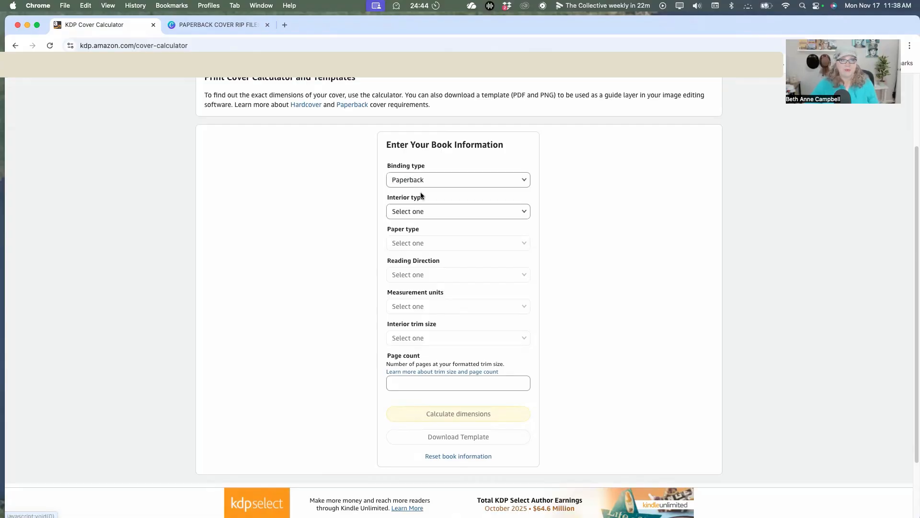
click(527, 212)
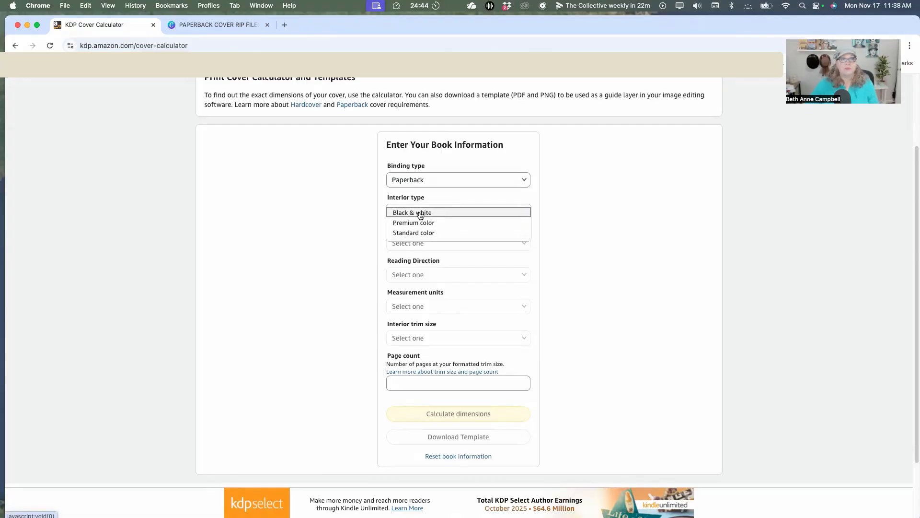
click(420, 214)
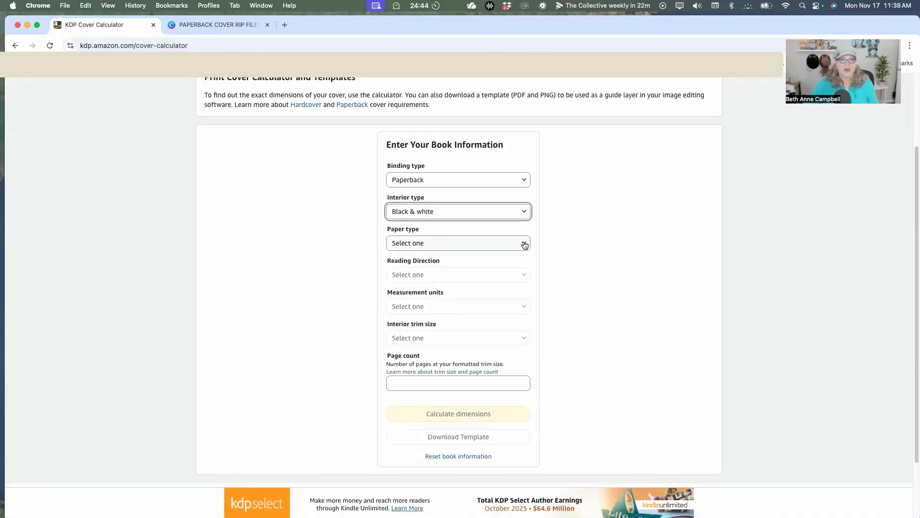
click(525, 245)
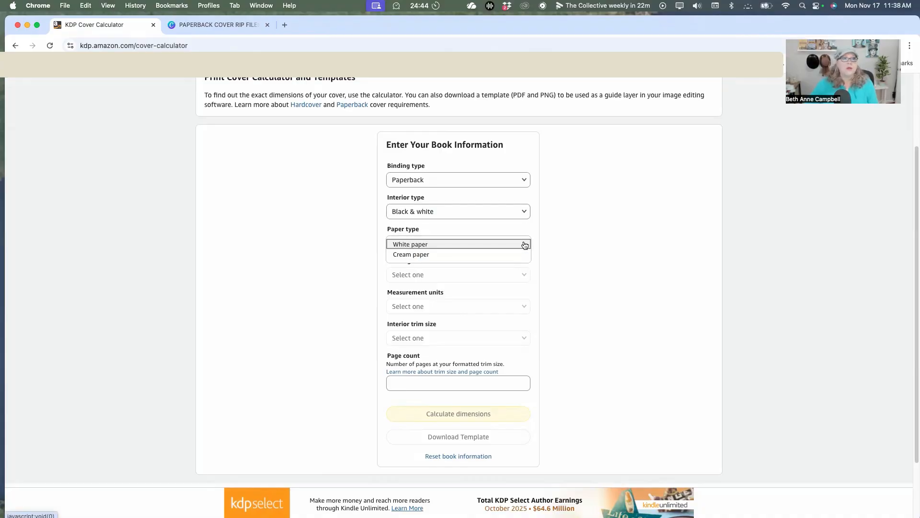
click(452, 256)
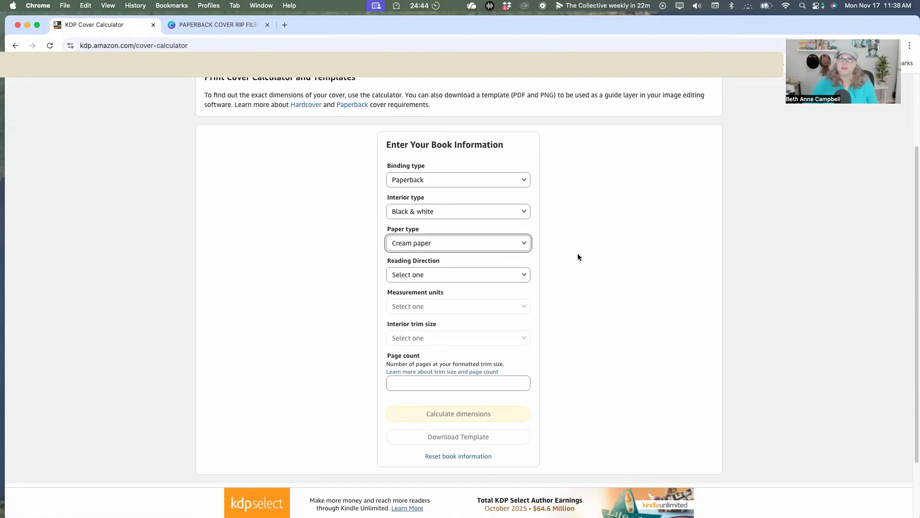
Set the reading direction to Left to Right, measurement units to Inches, and interior trim size to 5.5 x 8.5 in.
click(524, 276)
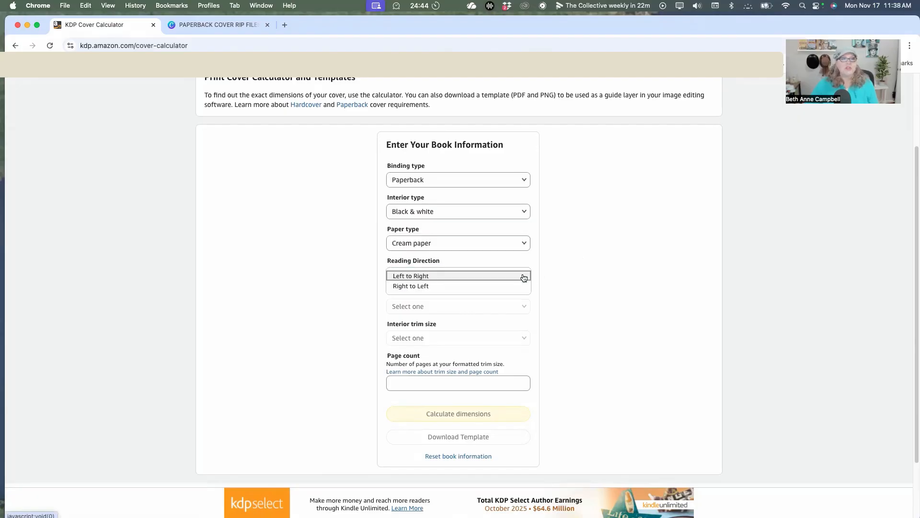
click(425, 277)
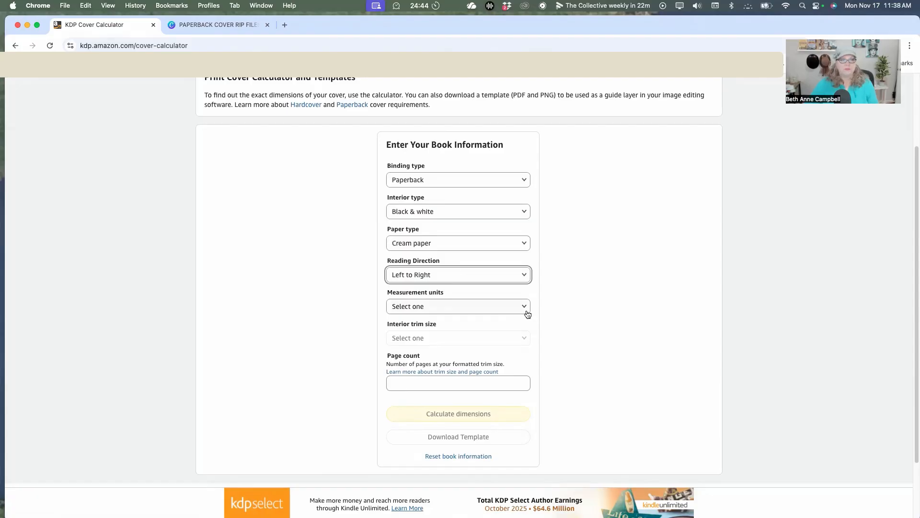
click(523, 308)
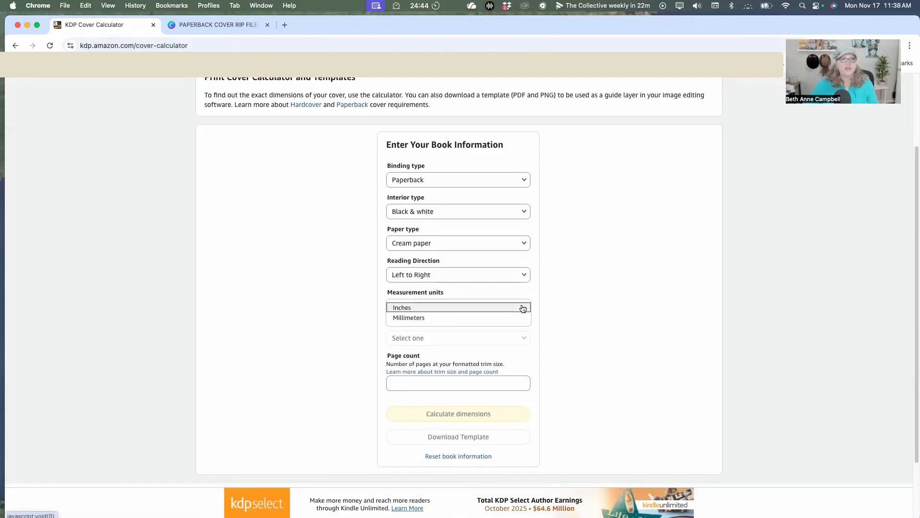
click(424, 310)
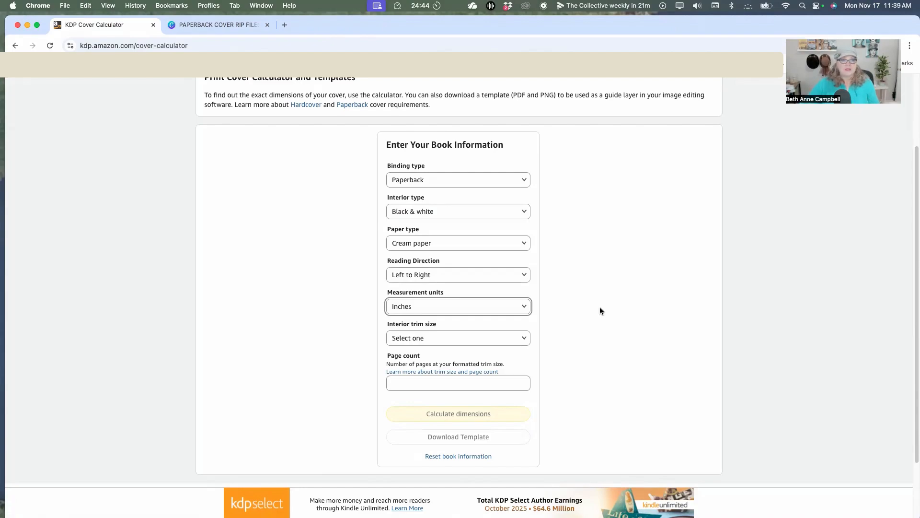
click(523, 339)
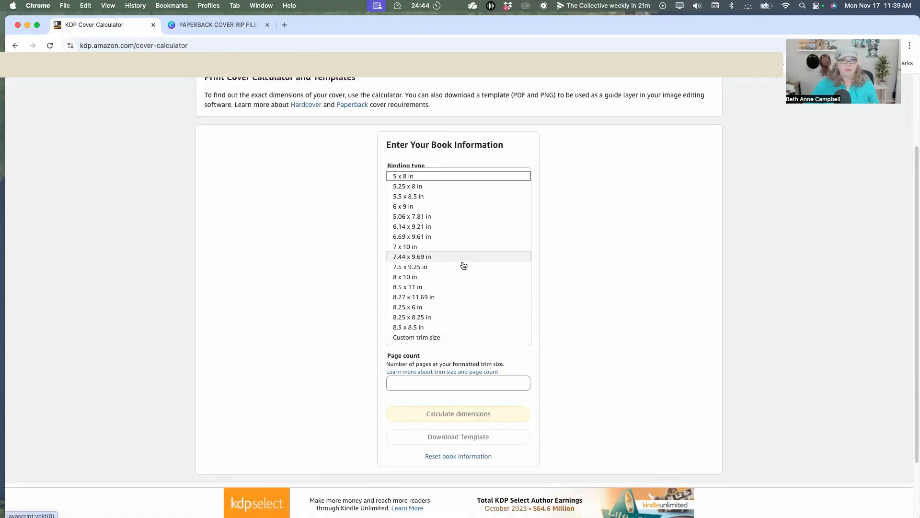
click(419, 200)
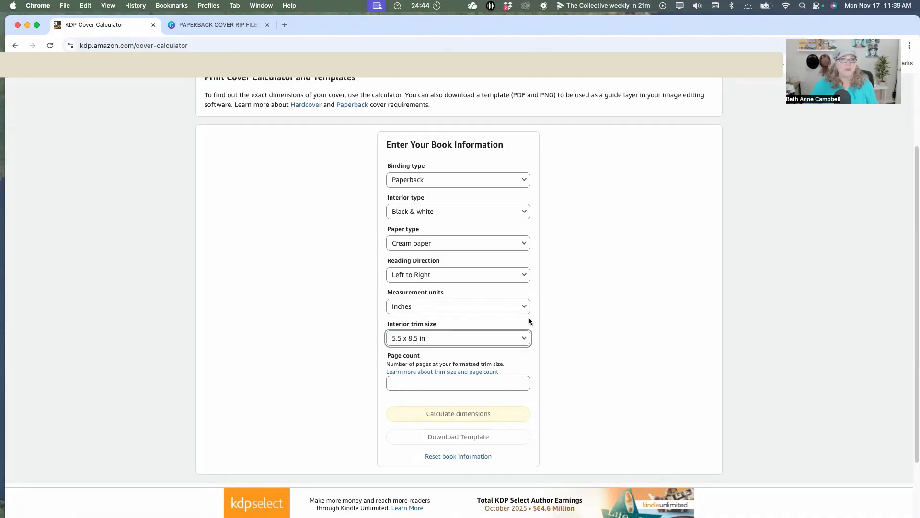
Calculate the cover dimensions for a page count of 276 and download the cover template.
scroll(519, 322, down, 2)
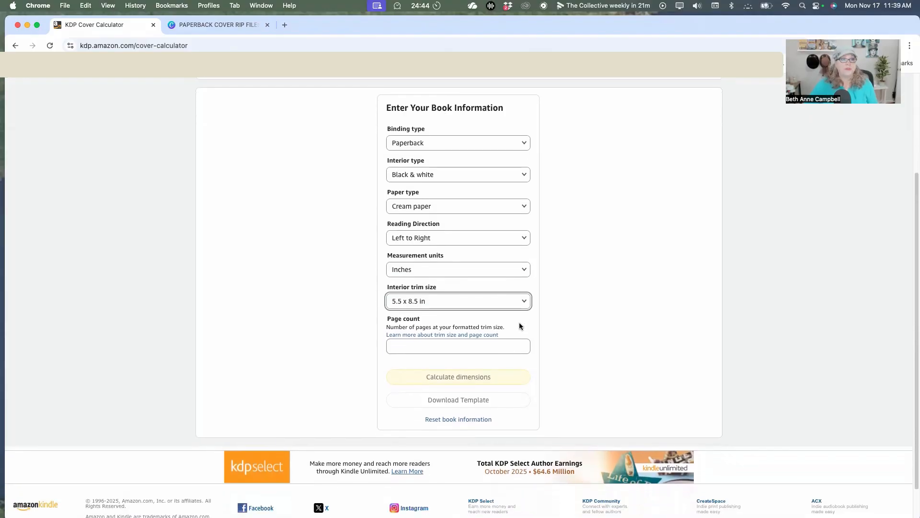
click(509, 347)
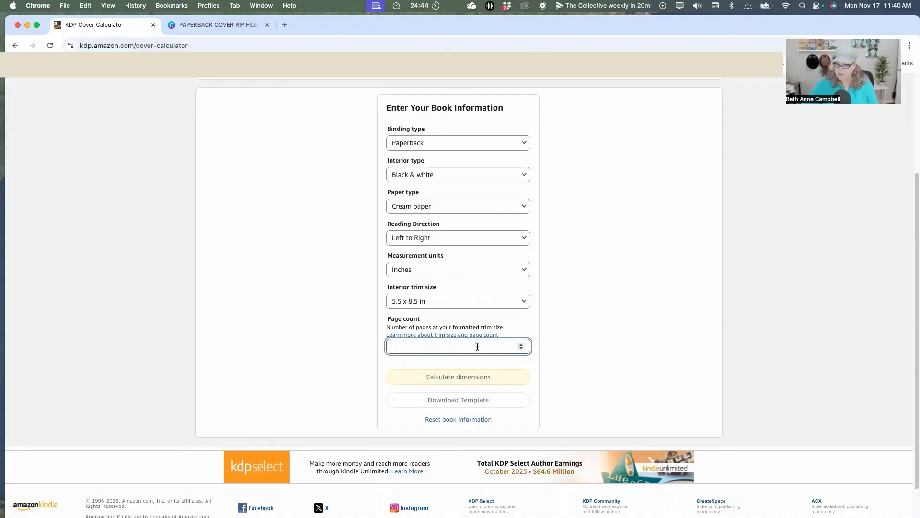
text(276)
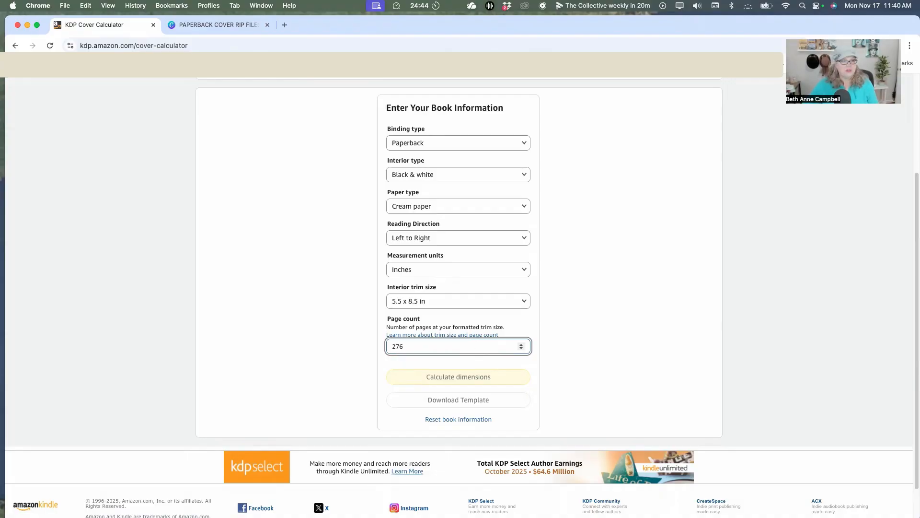
click(531, 366)
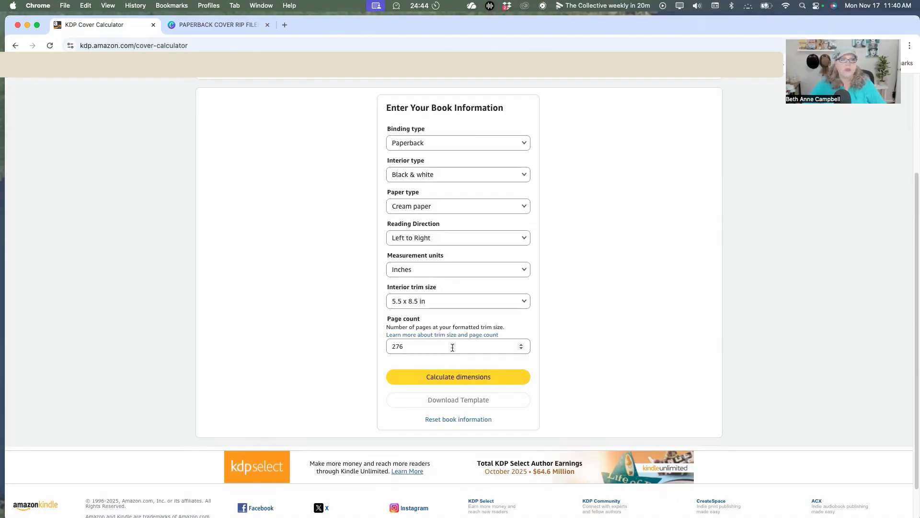
click(451, 379)
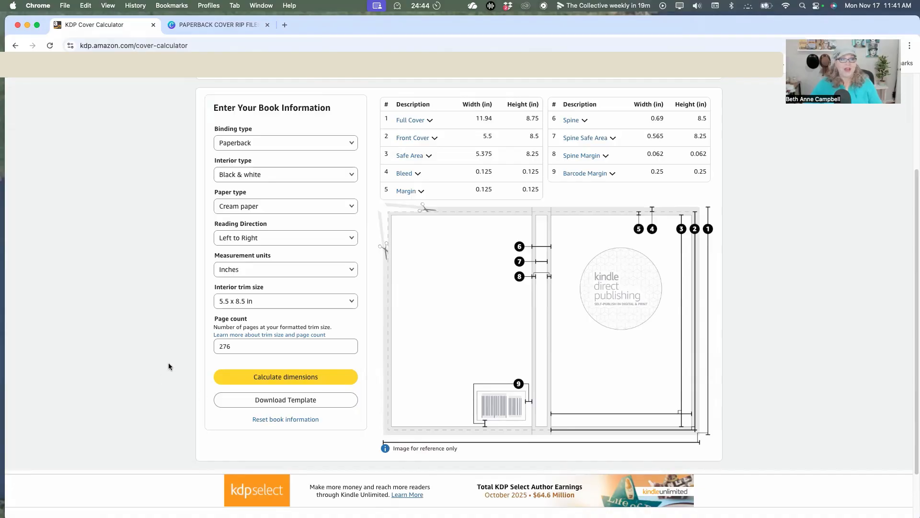
click(295, 400)
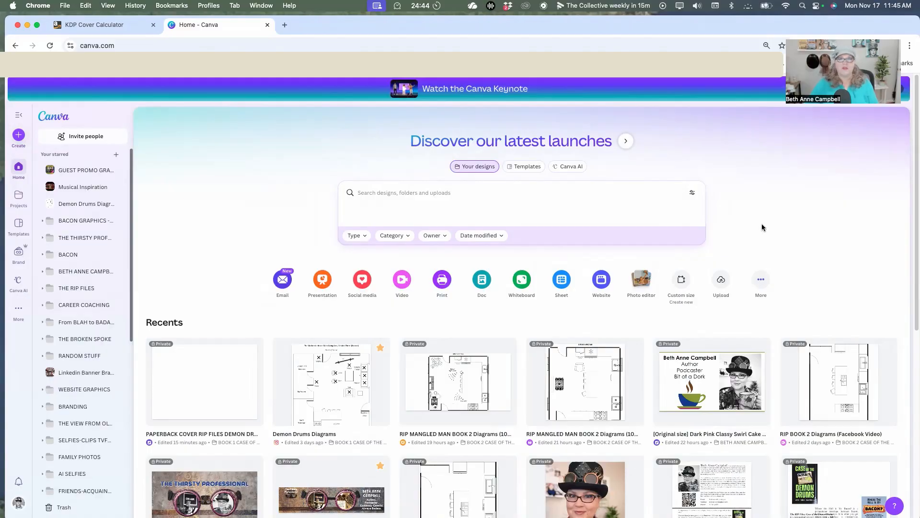
Create a custom-size Canva design matching the calculator's full cover dimensions, 11.94 in wide and 8.75 in high.
click(681, 280)
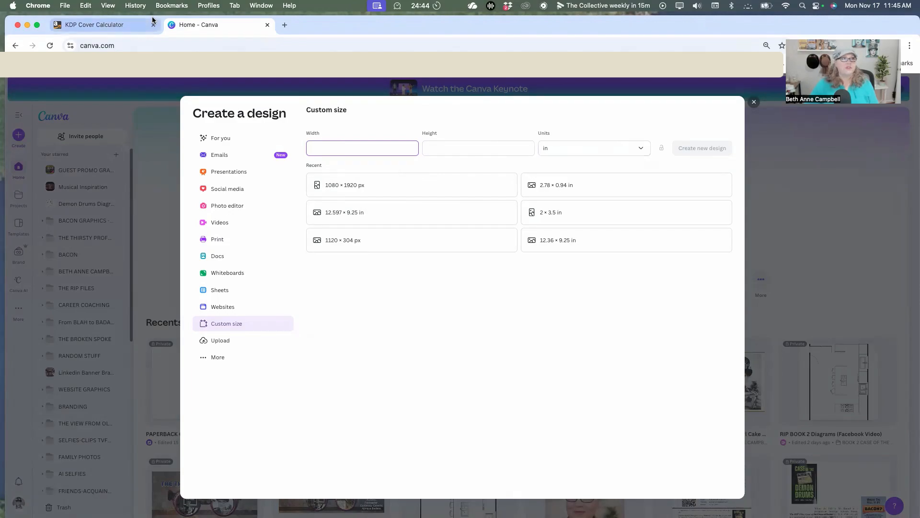
click(120, 28)
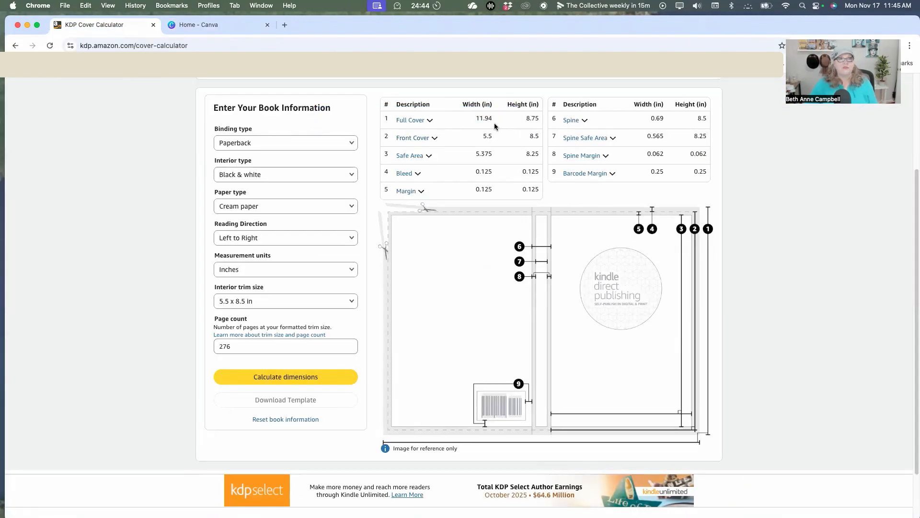
click(208, 25)
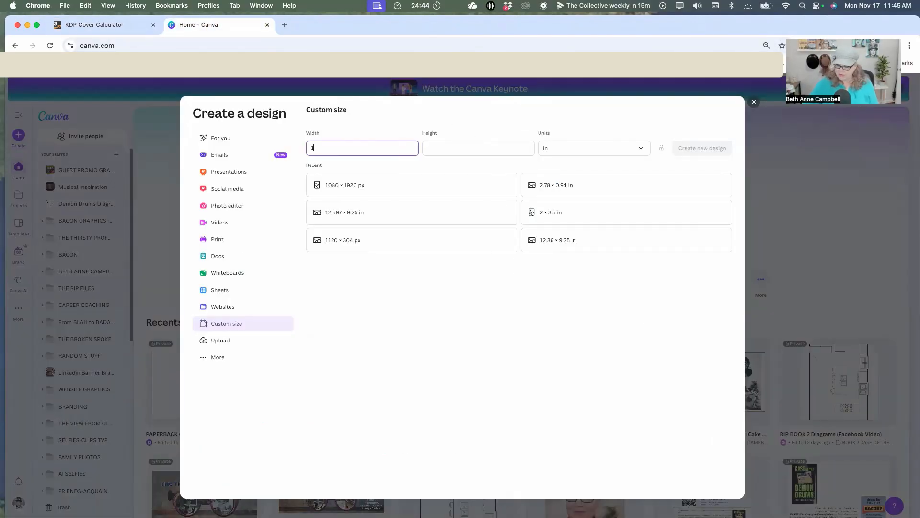
text(11.94)
click(446, 150)
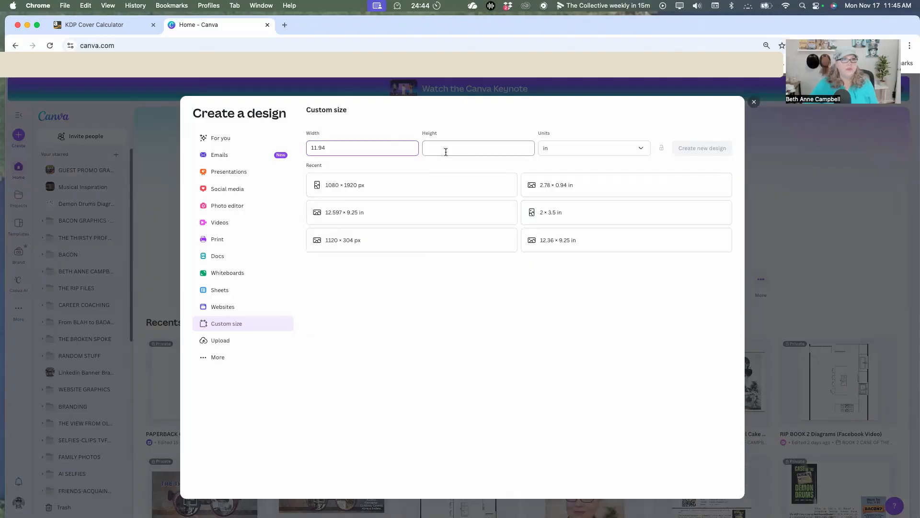
text(8.75)
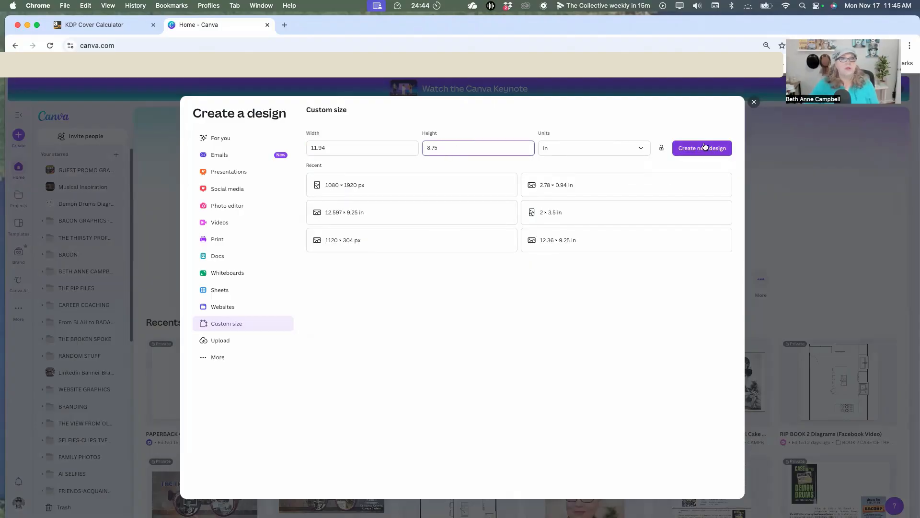
click(705, 147)
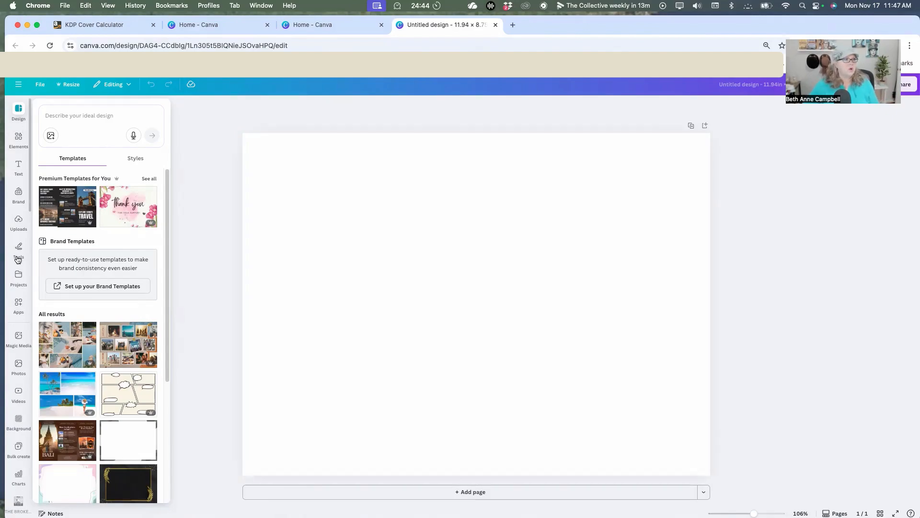
Open the project folder BOOK 1 CASE OF THE DEMON DRUMS inside THE RIP FILES.
click(19, 278)
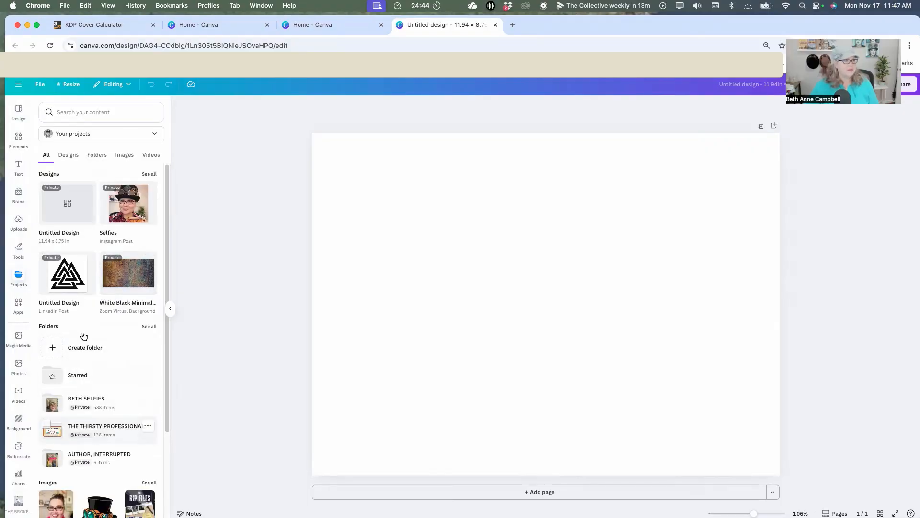
mouse_move(74, 213)
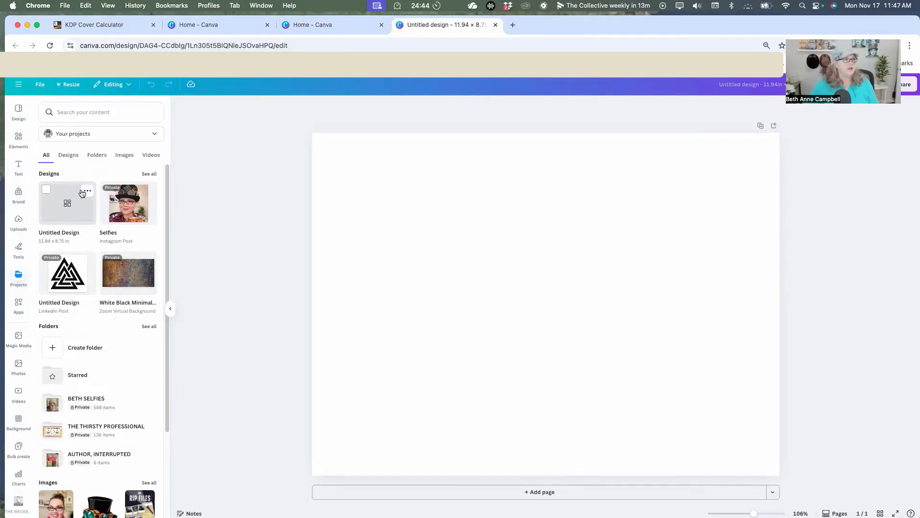
click(149, 326)
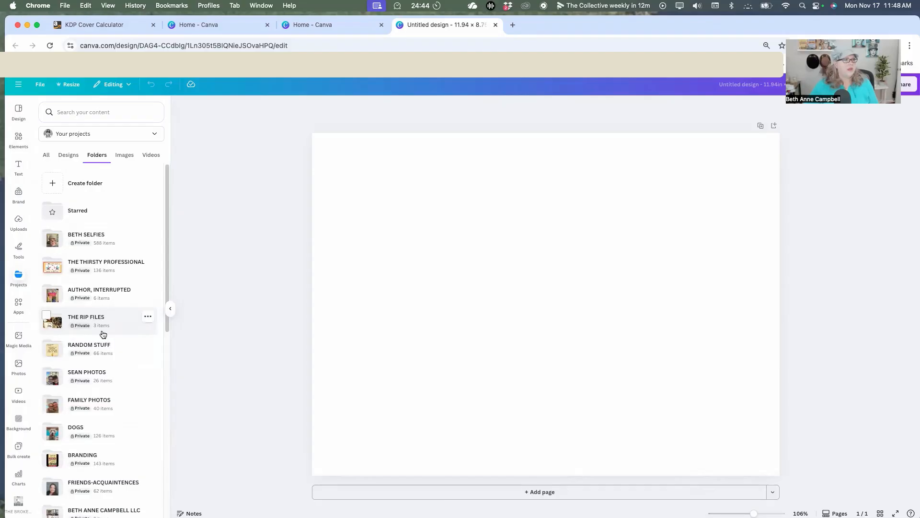
click(91, 322)
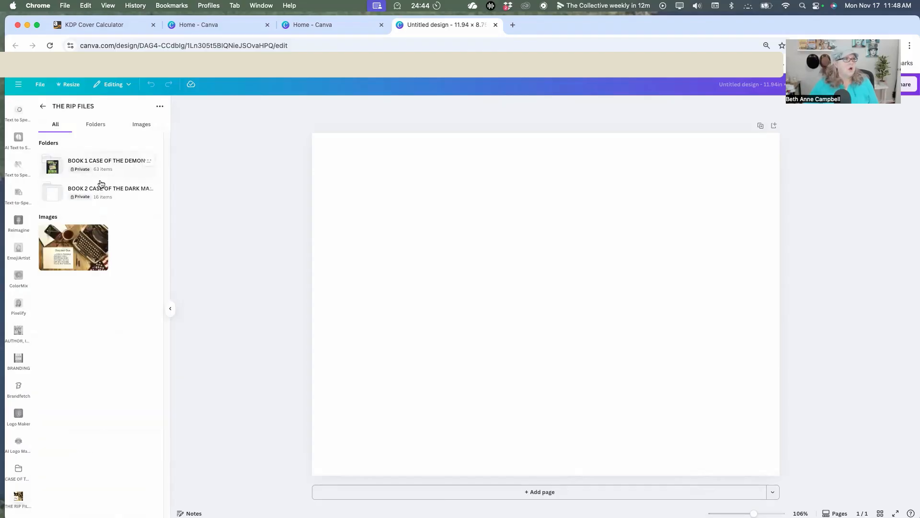
click(102, 163)
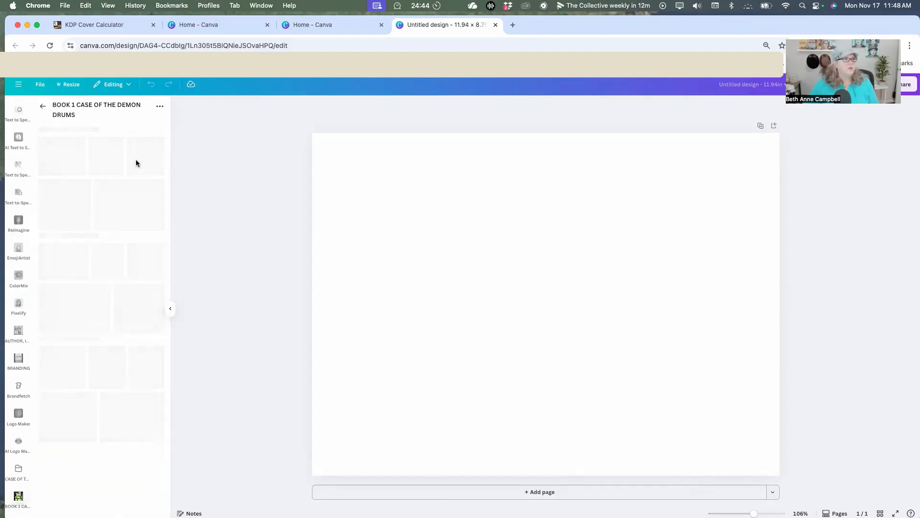
Upload PAPERBACK_5.500x8.500_276_BW_CREAM_en_US.png from the downloaded template folder into the book's project folder.
click(159, 106)
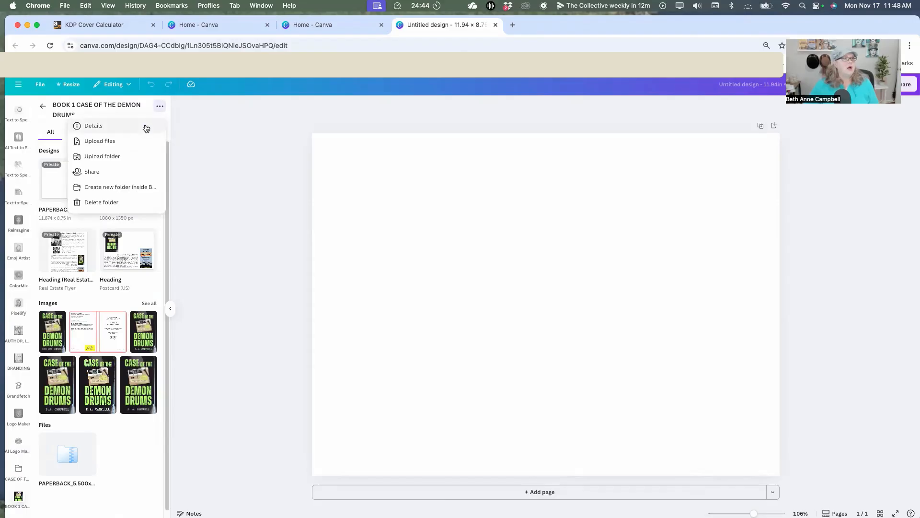
click(115, 140)
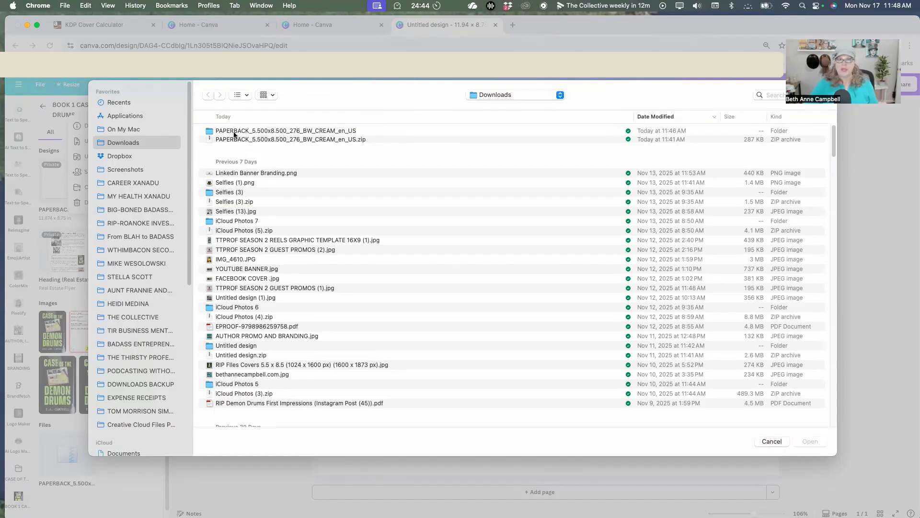
double_click(233, 131)
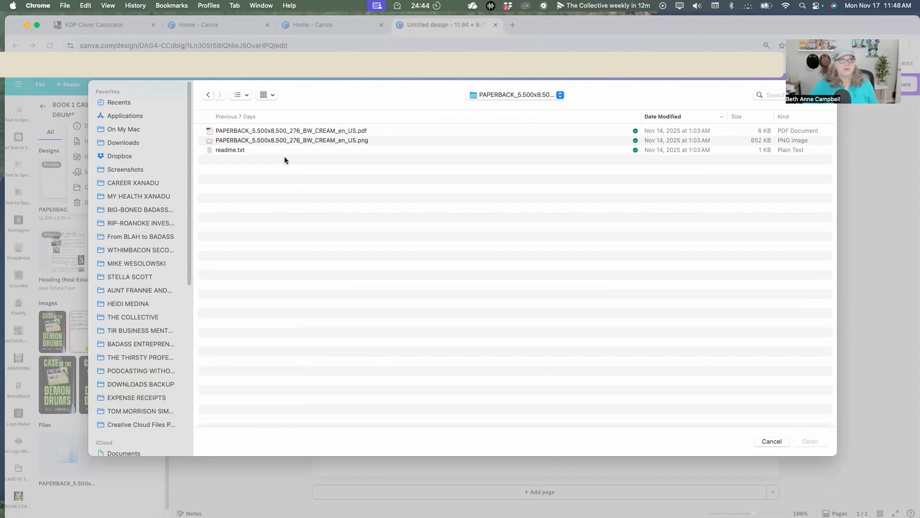
click(345, 140)
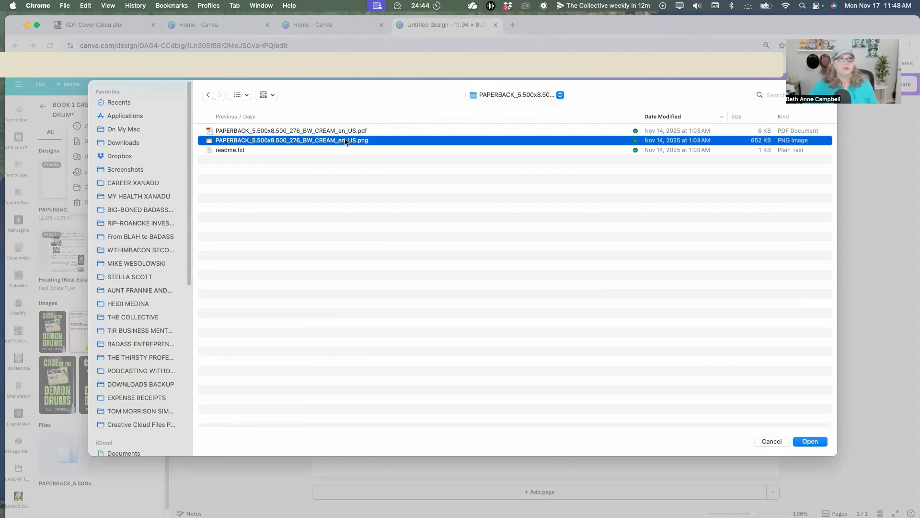
click(797, 444)
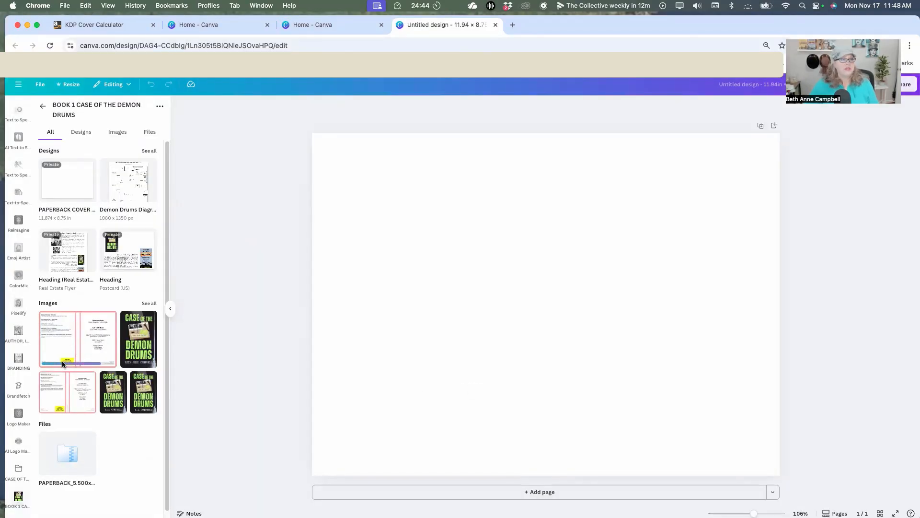
Place the uploaded cover template image on the blank page, align it to the page corner and enlarge it to fill the whole page.
click(91, 345)
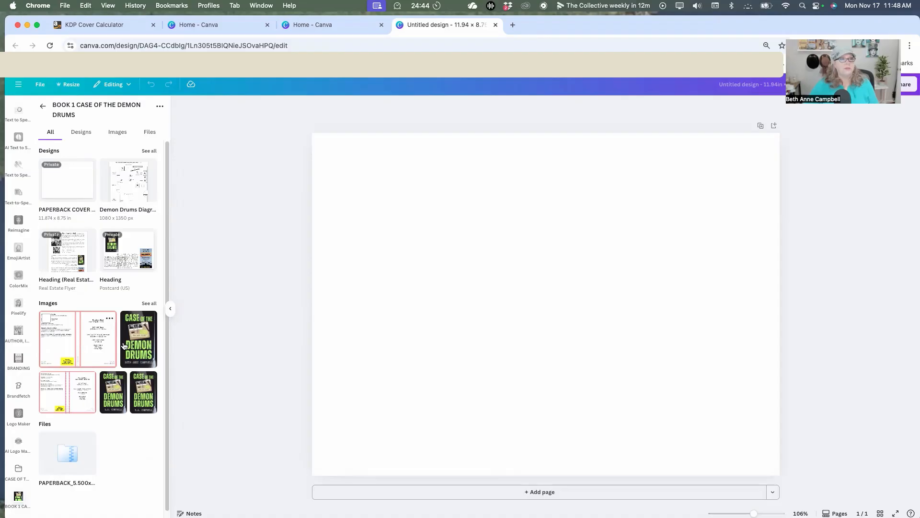
drag(450, 308, 416, 290)
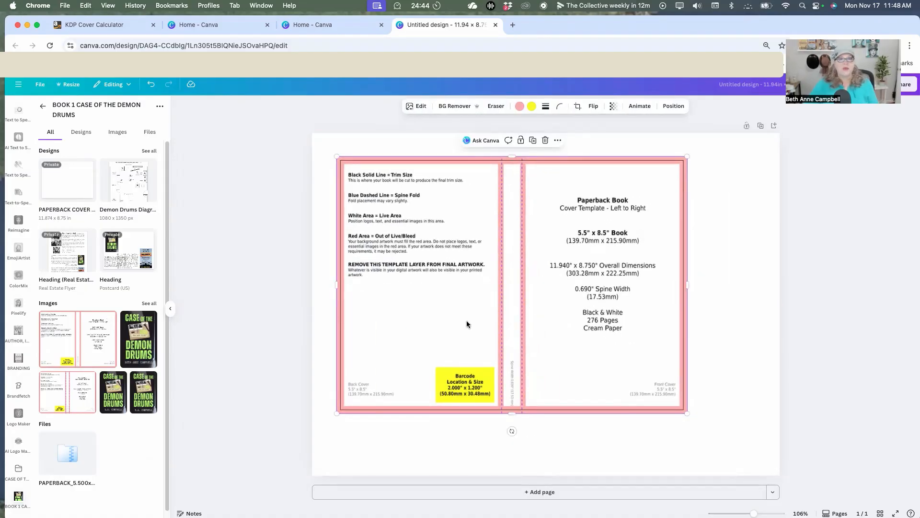
drag(460, 333, 435, 312)
drag(663, 389, 779, 475)
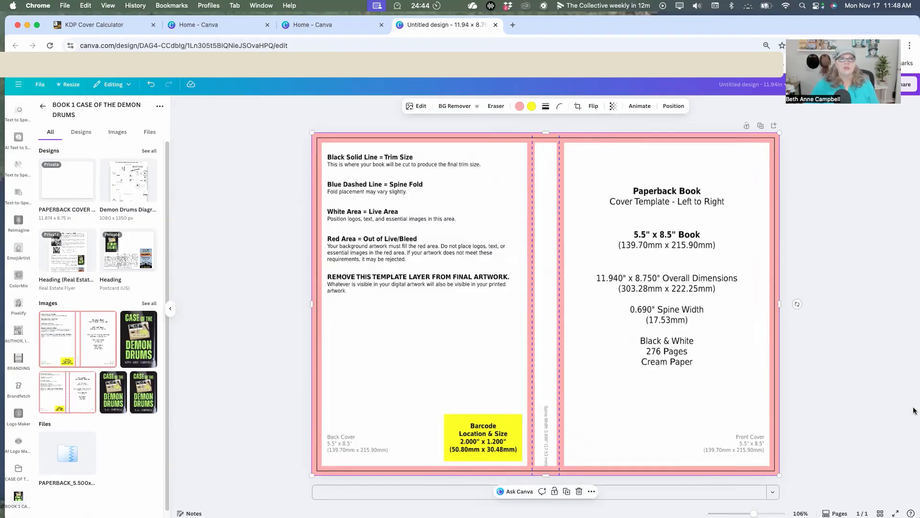
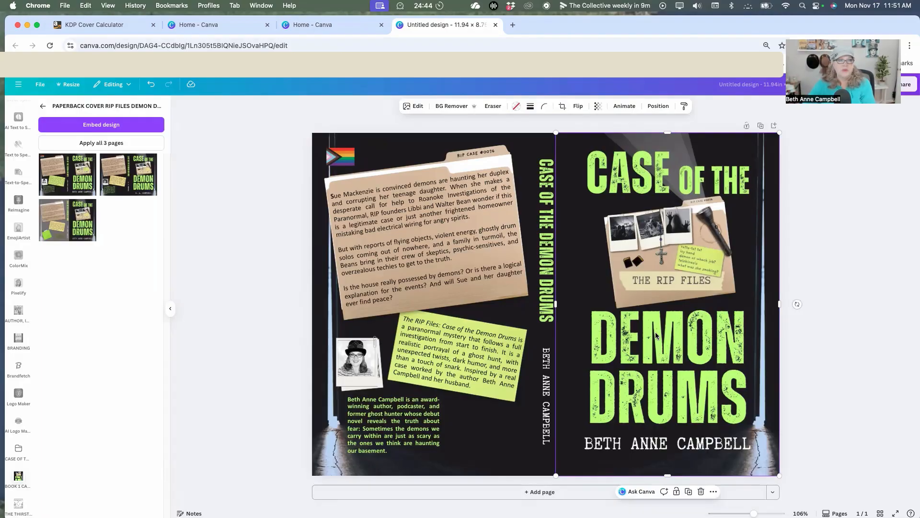
Delete the front cover image from its frame and undo the deletion.
key(Delete)
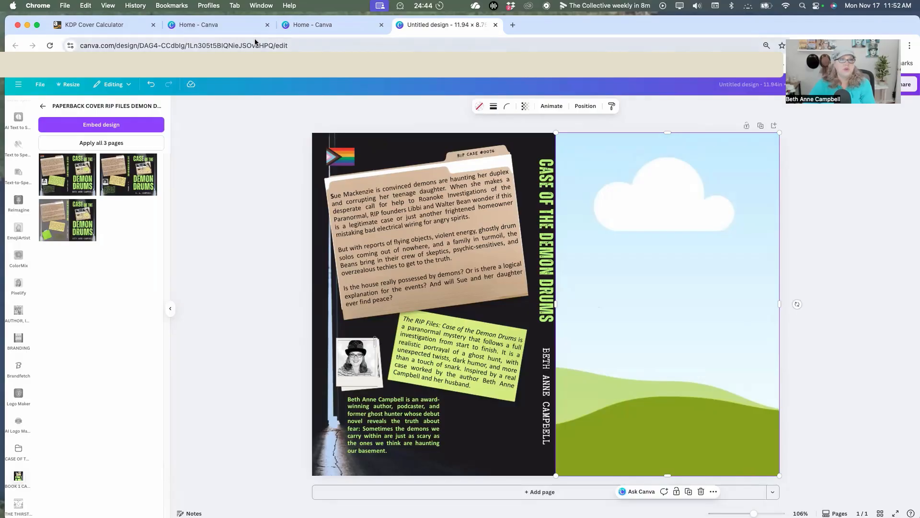
click(152, 86)
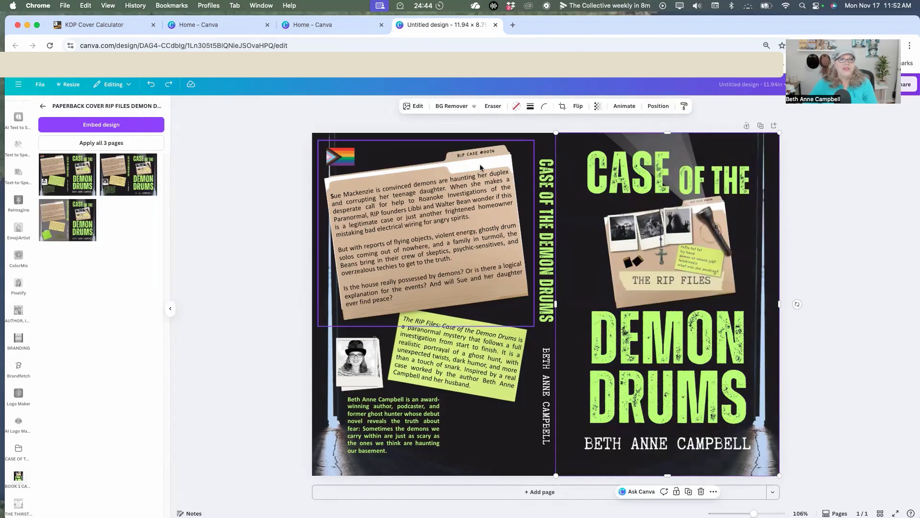
Examine the back cover's text boxes one by one: the folder blurb, the green note's description and the author bio.
click(421, 186)
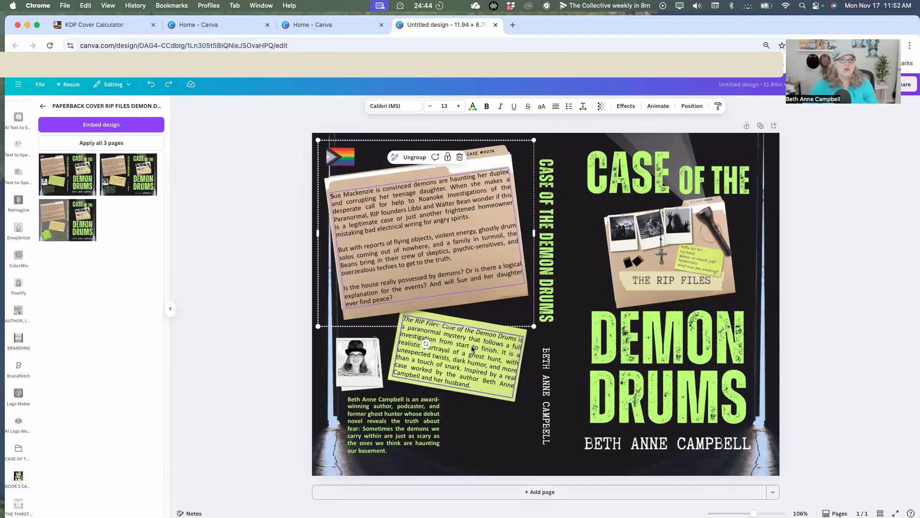
click(404, 427)
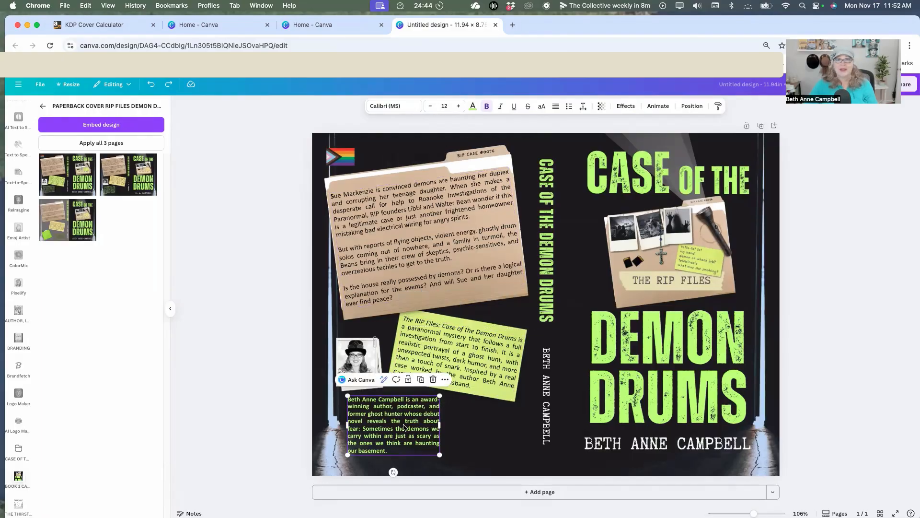
click(439, 190)
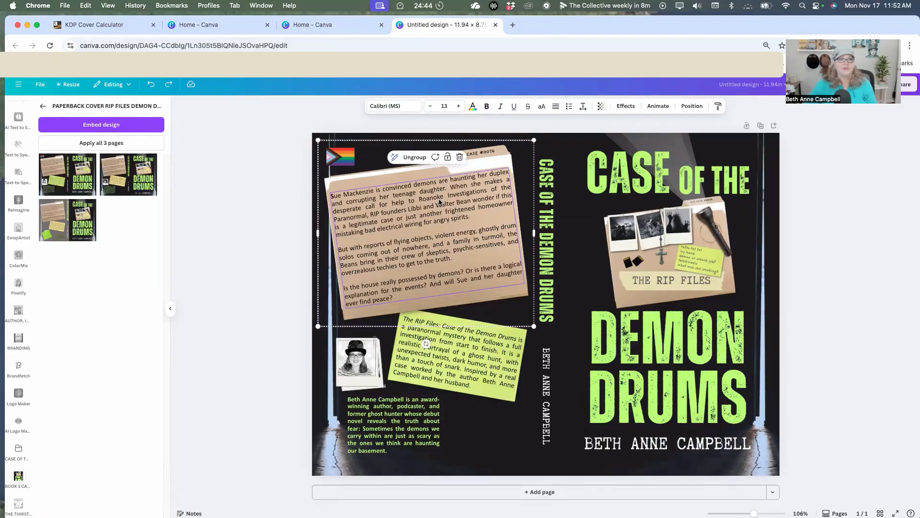
click(457, 346)
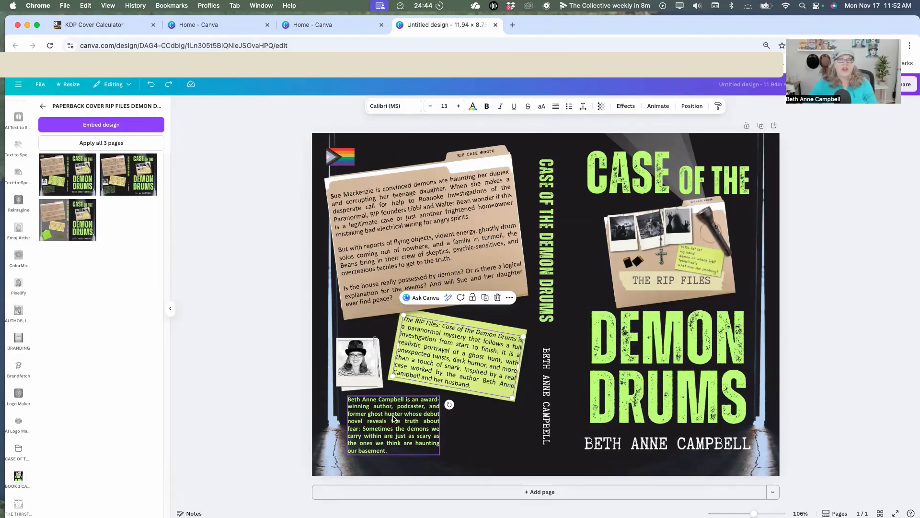
click(393, 418)
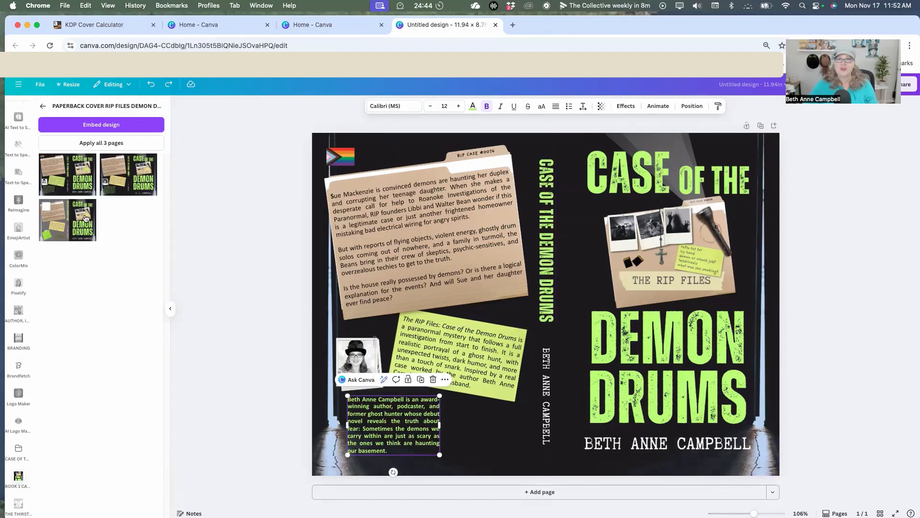
Add the 275-page KDP cover template from the book project folder's images and align it to the page's upper-left corner.
click(43, 106)
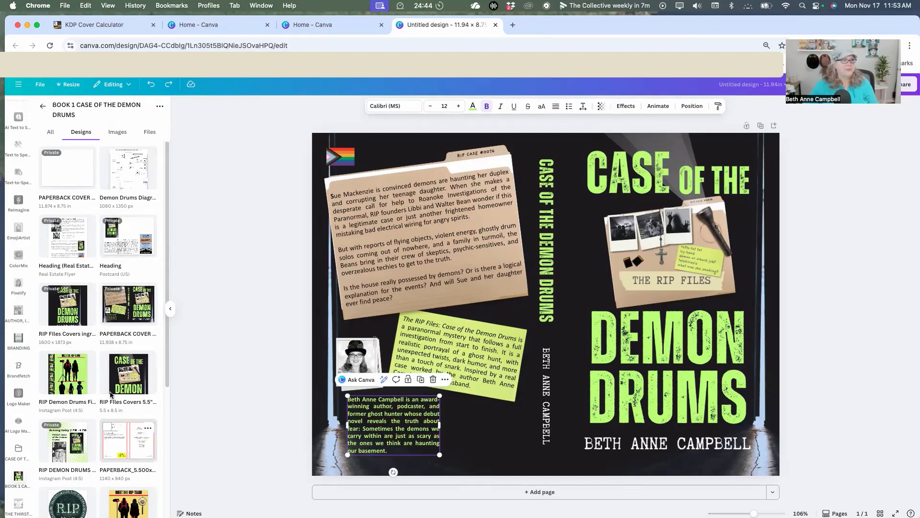
click(118, 133)
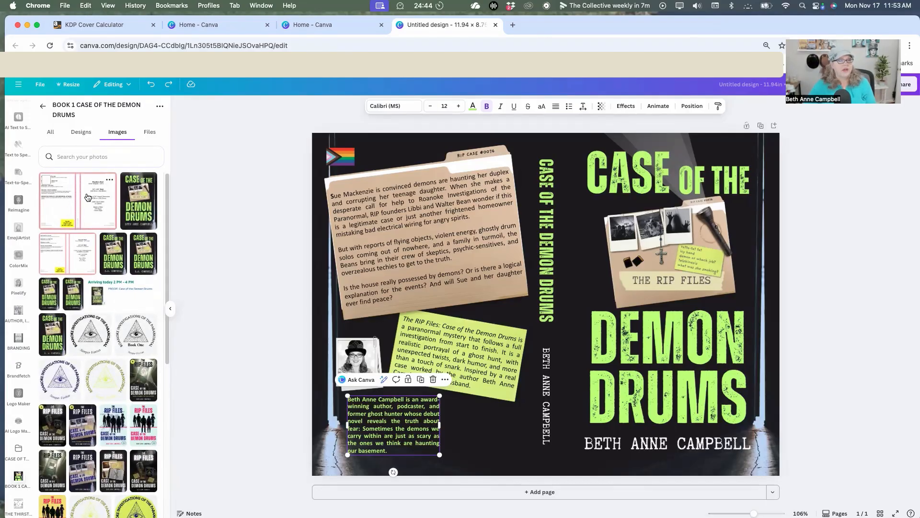
click(80, 248)
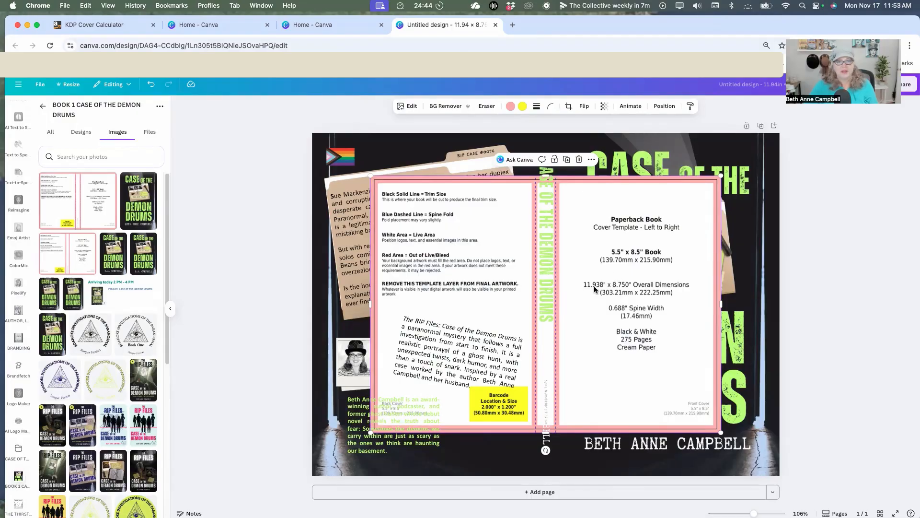
drag(605, 290, 542, 246)
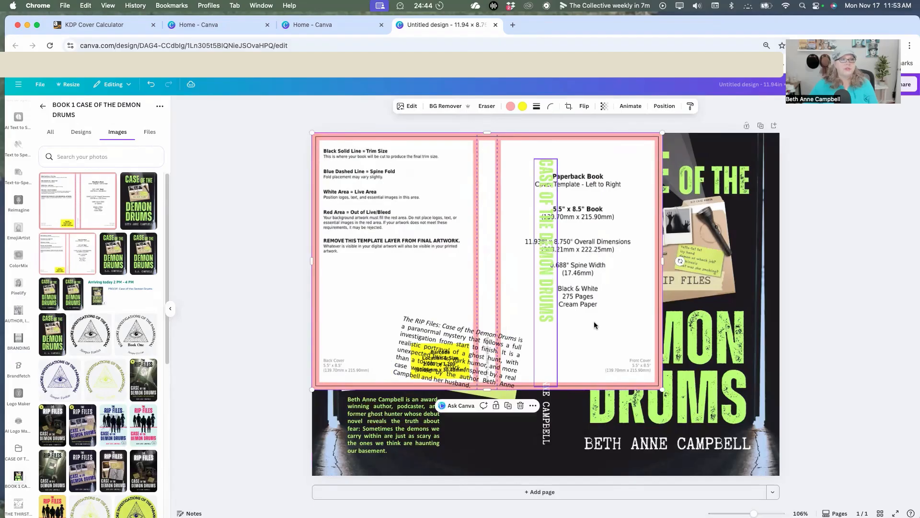
Bring the cover template in front of all cover elements and enlarge it to fill the whole page.
right_click(630, 355)
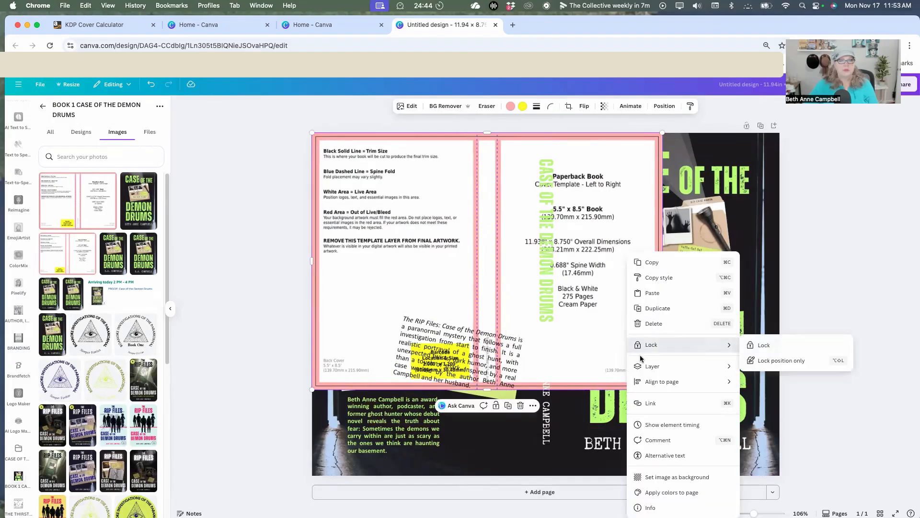
mouse_move(649, 371)
click(762, 382)
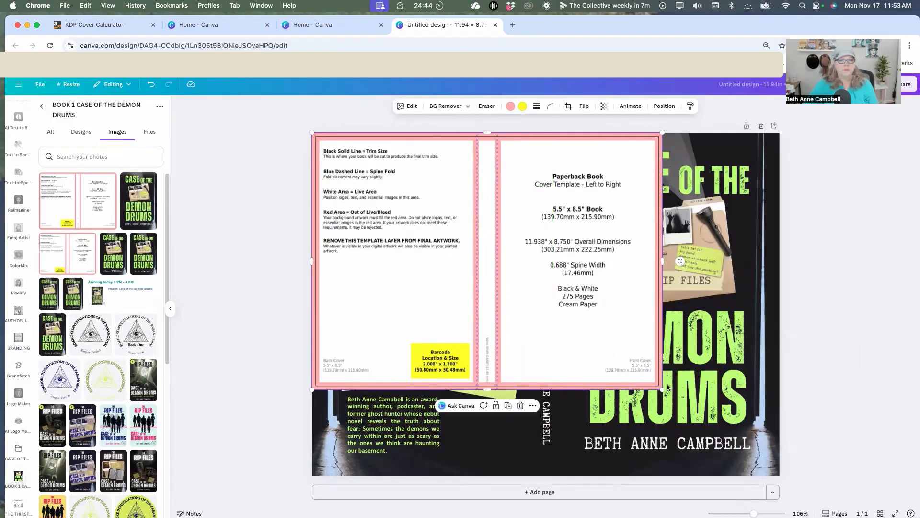
drag(663, 389, 770, 489)
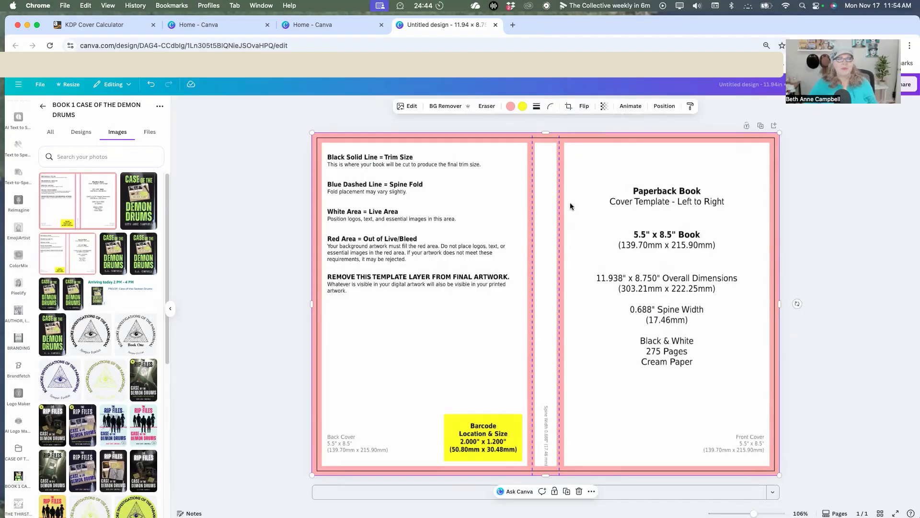
Make the template overlay semi-transparent so the cover artwork can be checked against its trim, spine and barcode guides.
click(604, 106)
drag(623, 137, 597, 143)
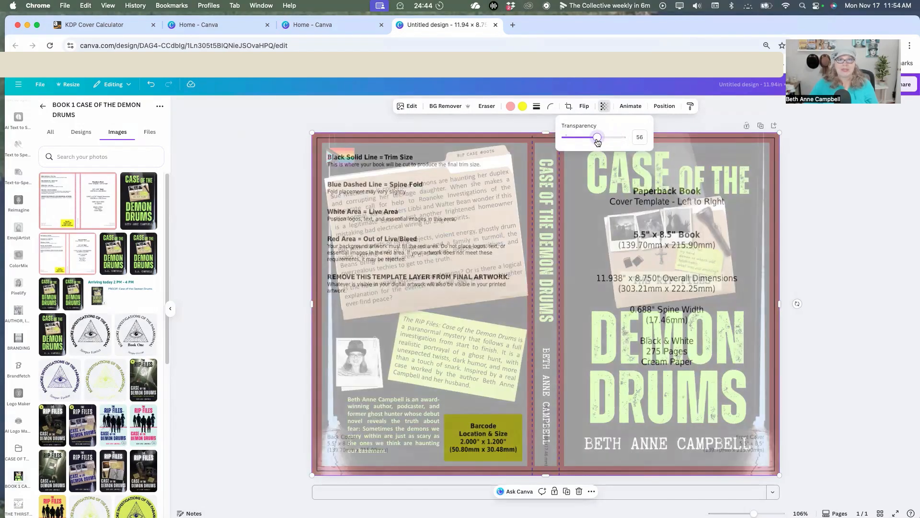
drag(598, 143, 584, 145)
click(831, 188)
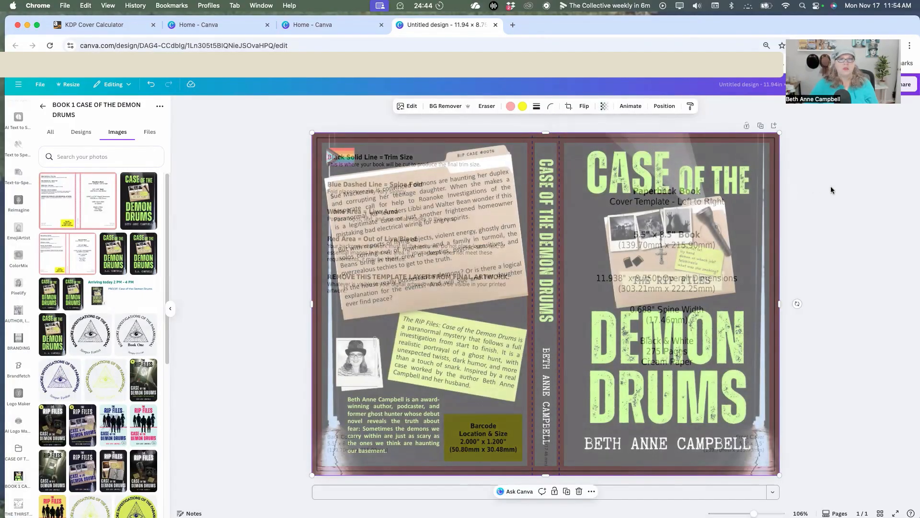